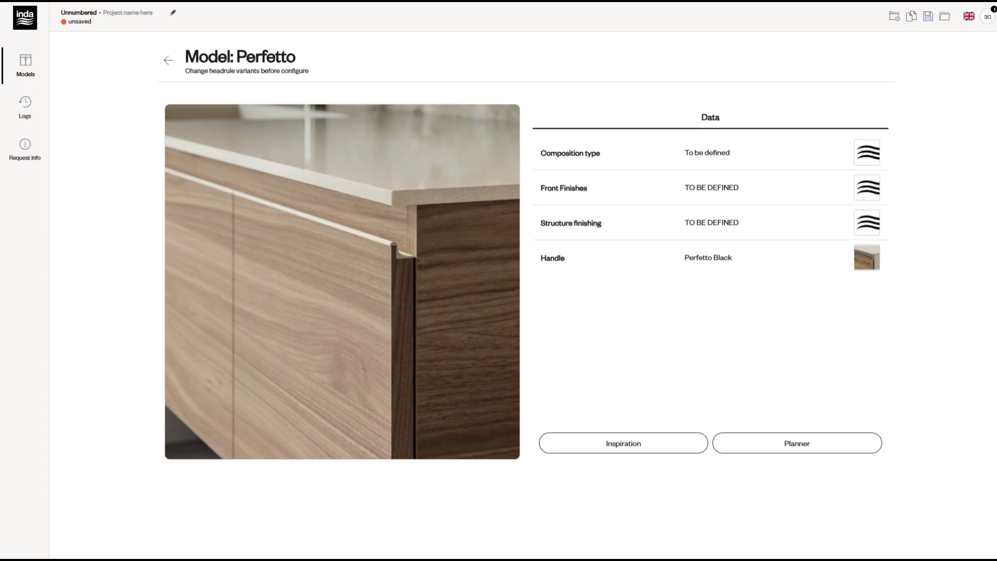
Step: Start defining the Perfetto model's data and display the Wood Decor front finishes as a list
mouse_move(866, 152)
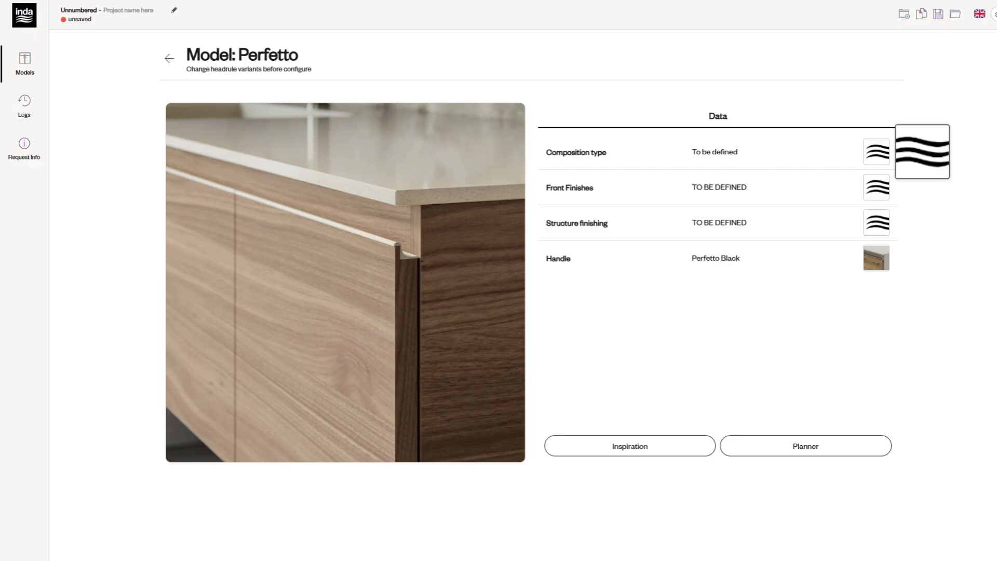
click(876, 152)
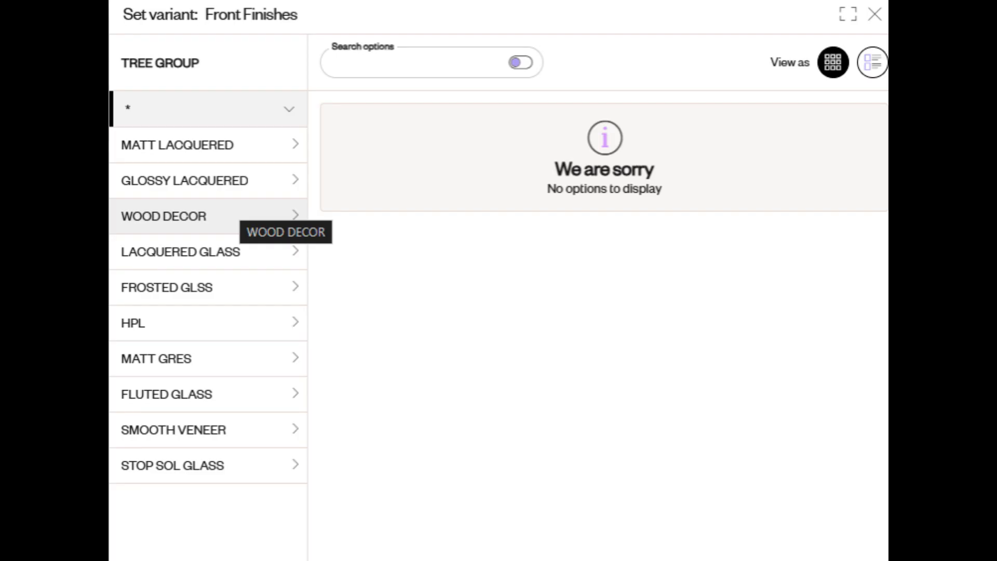
click(239, 216)
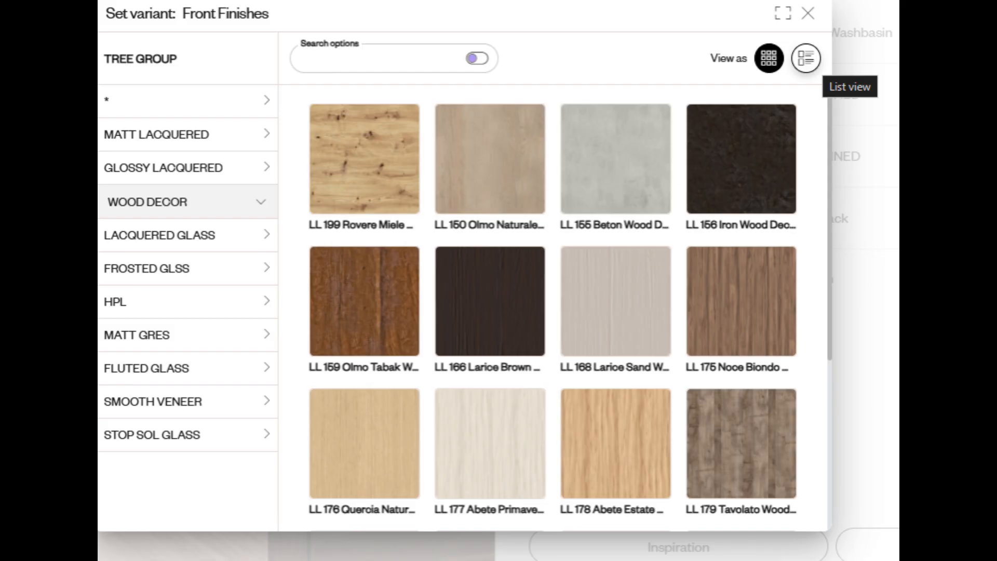
click(805, 57)
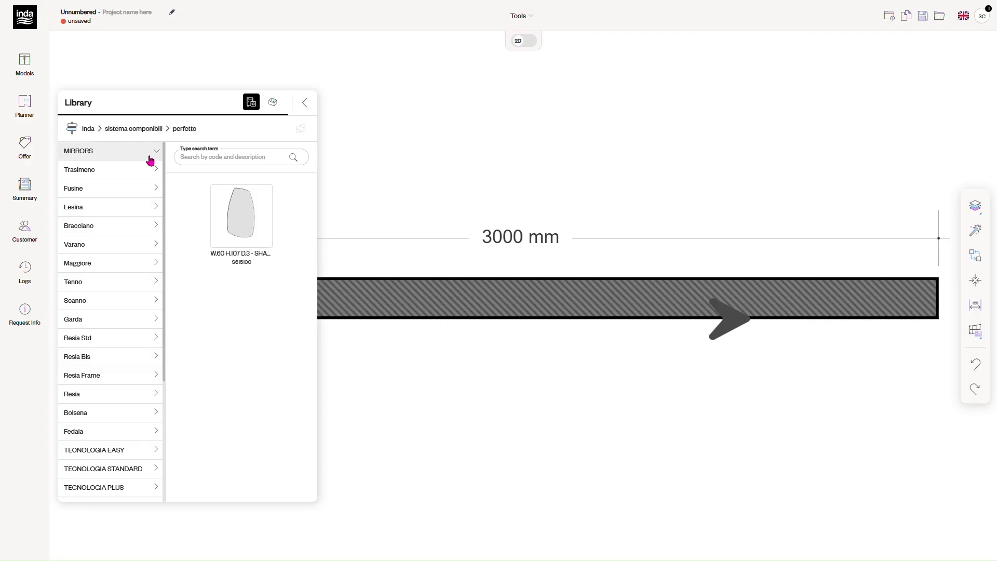
click(149, 156)
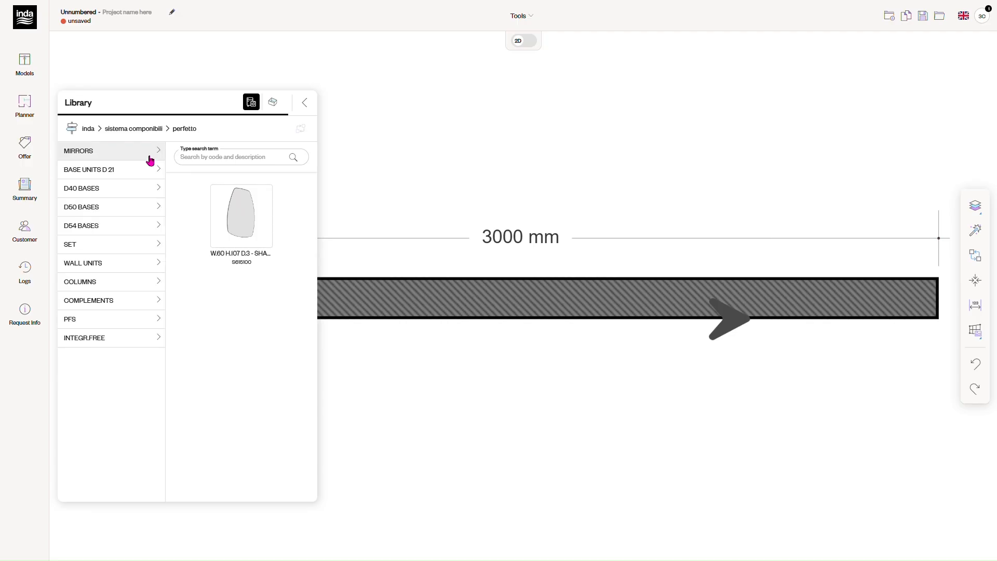
click(150, 160)
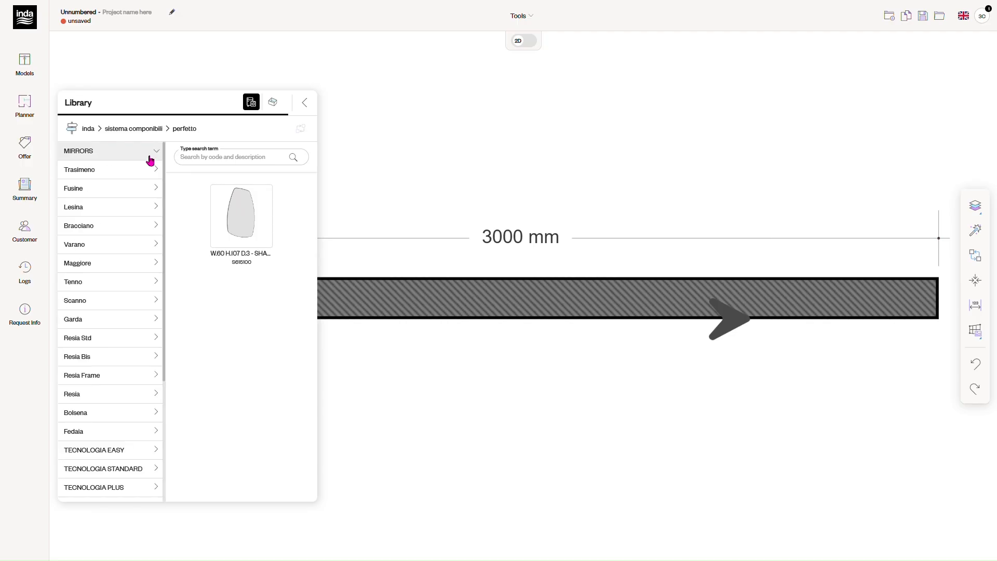
click(150, 158)
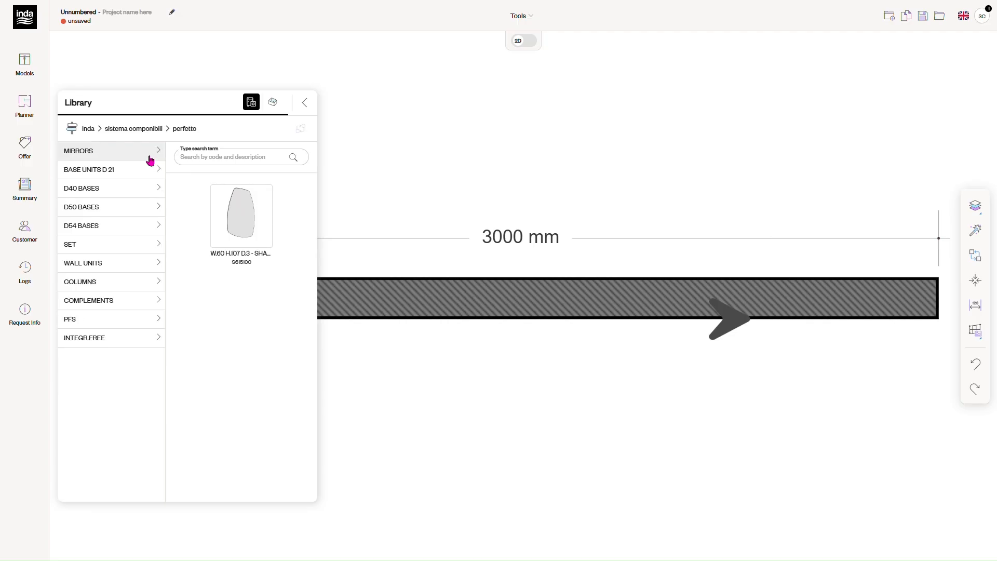
Step: Insert the W90xH32xD50 one-drawer washbasin unit from the D50 washbasin bases, H 32 group
click(145, 204)
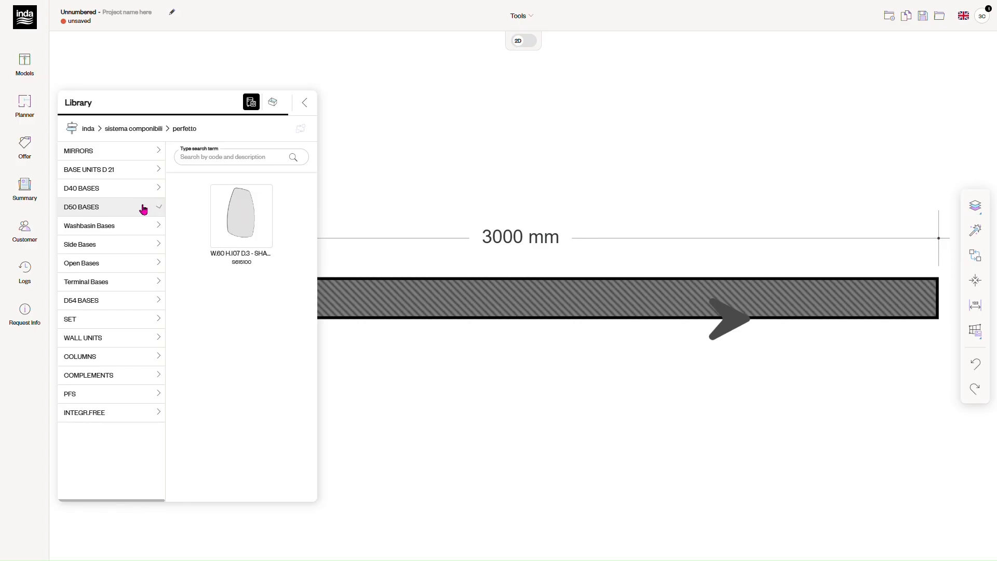
click(143, 248)
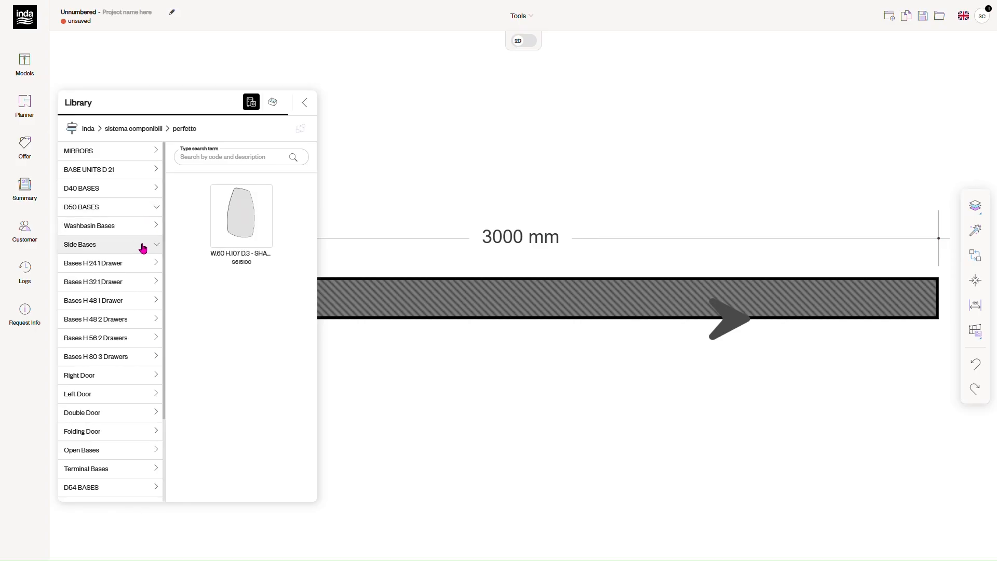
click(143, 248)
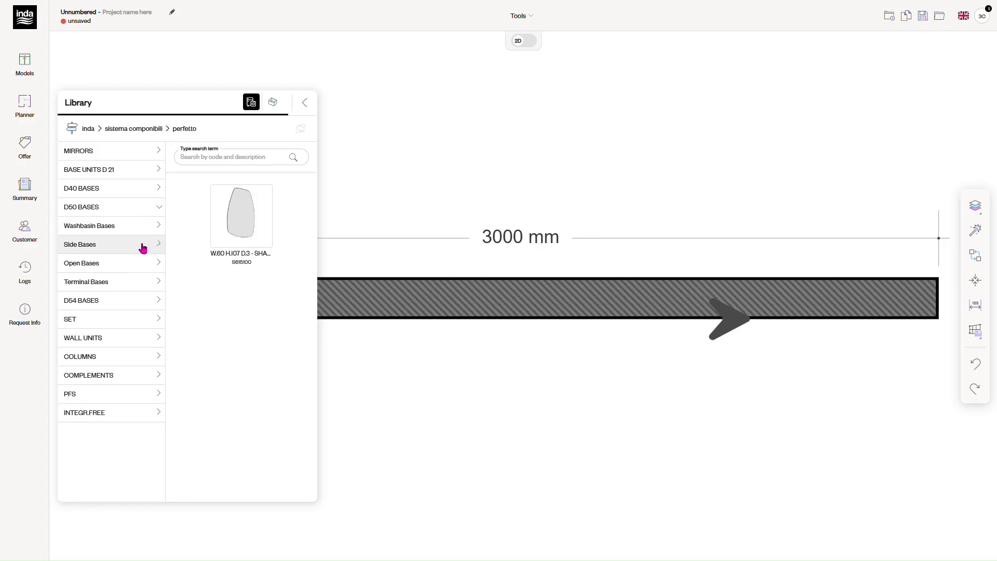
click(150, 212)
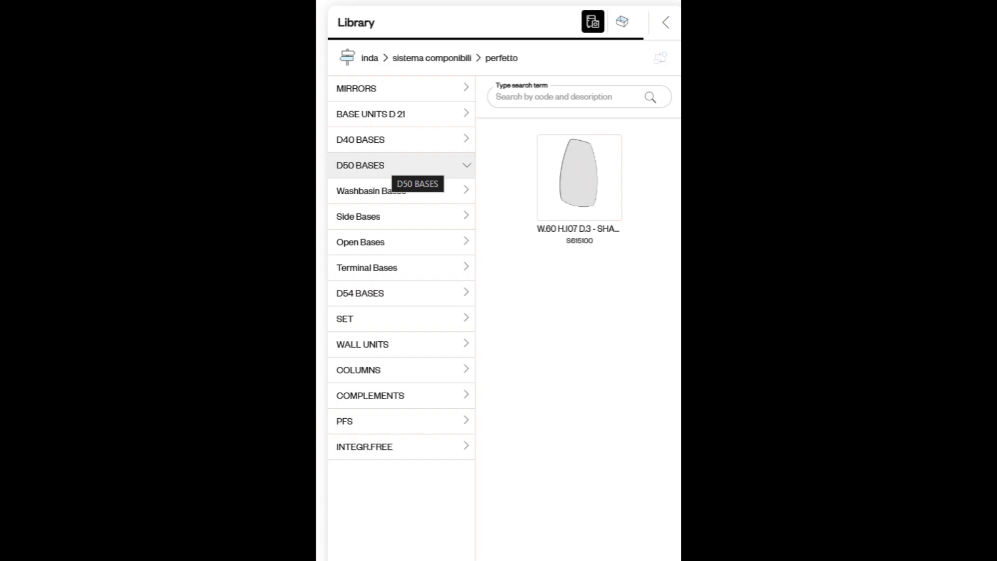
click(388, 191)
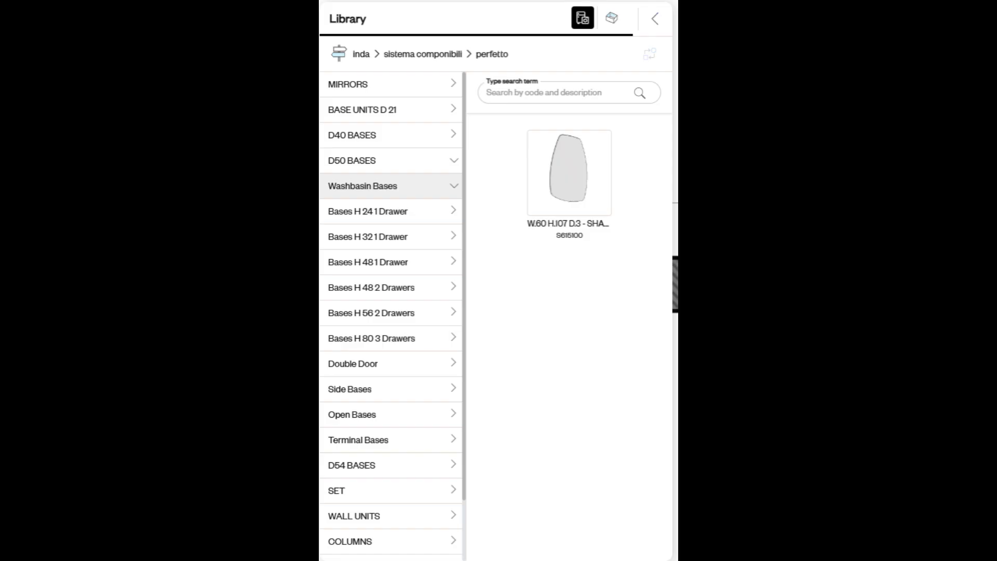
click(368, 237)
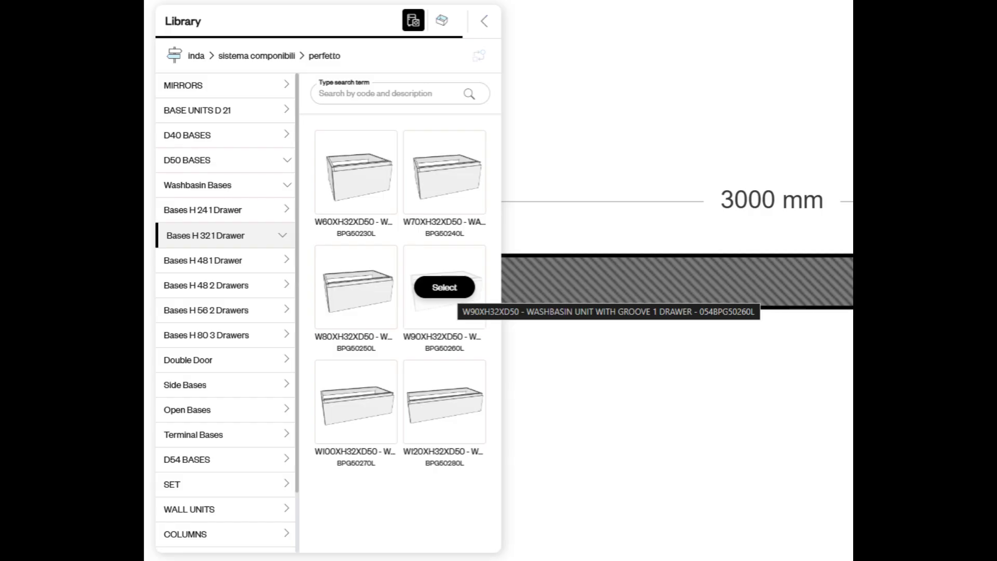
click(445, 287)
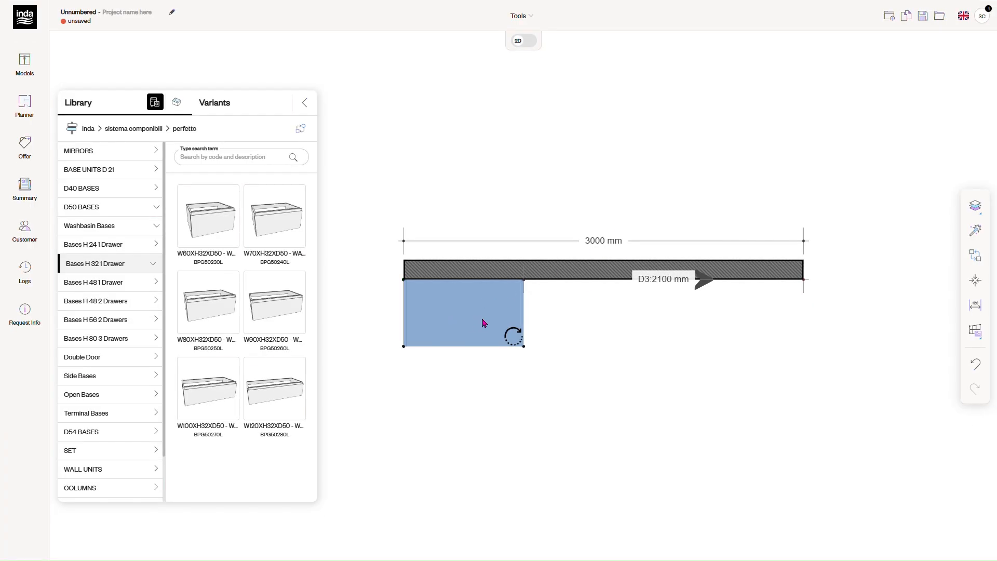
Step: Move the washbasin unit along the wall to 1000 mm from its left end and switch the plan to 3D
drag(482, 322, 550, 327)
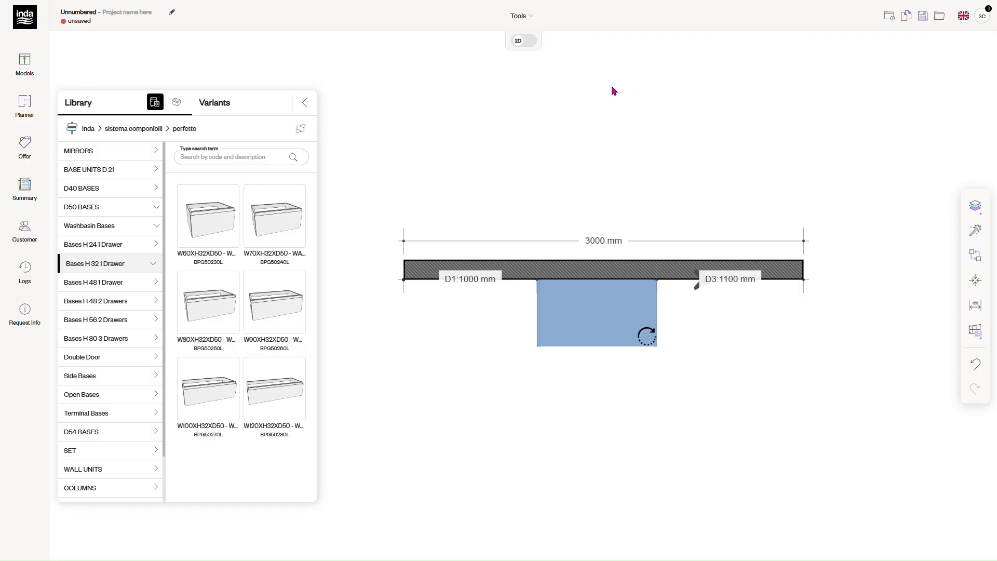
click(520, 41)
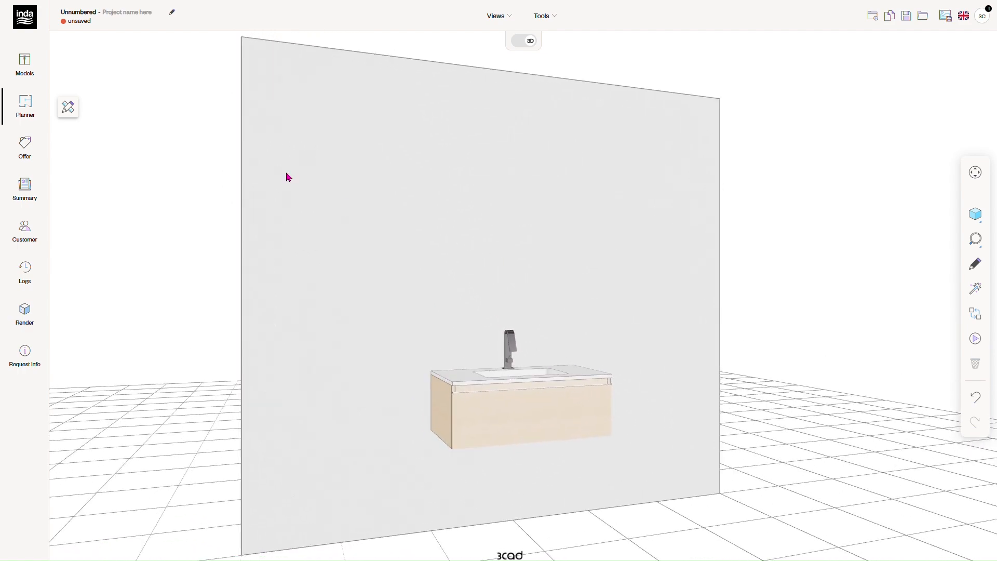
Step: Add the W40xH32xD50 one-drawer side base from the D50 bases to the right of the washbasin unit
click(69, 107)
click(70, 107)
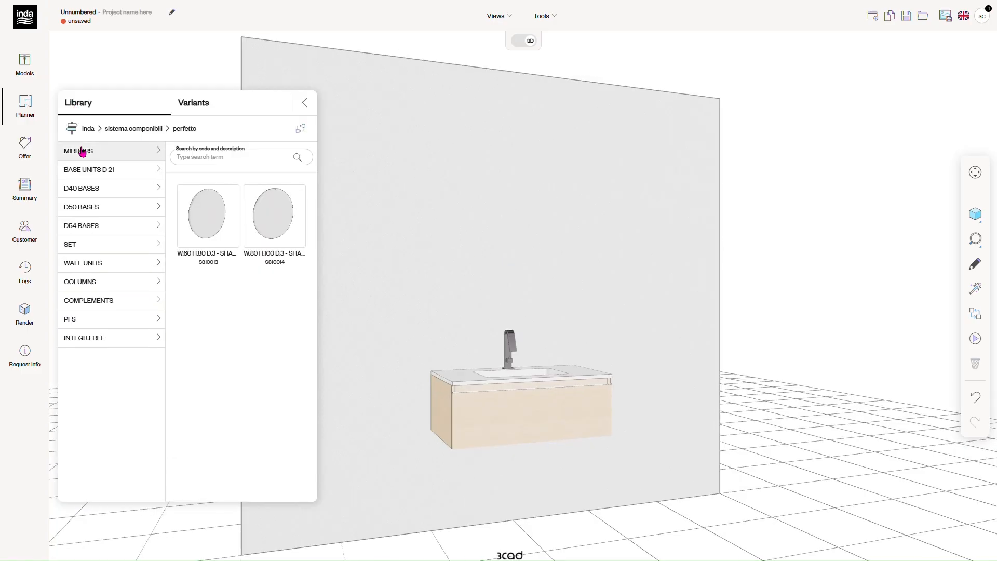
click(88, 206)
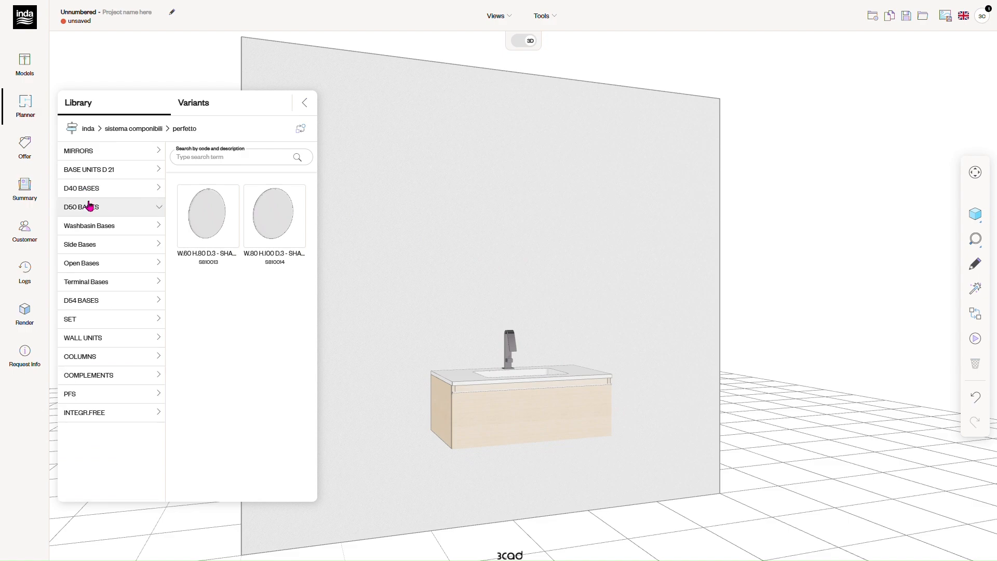
click(99, 244)
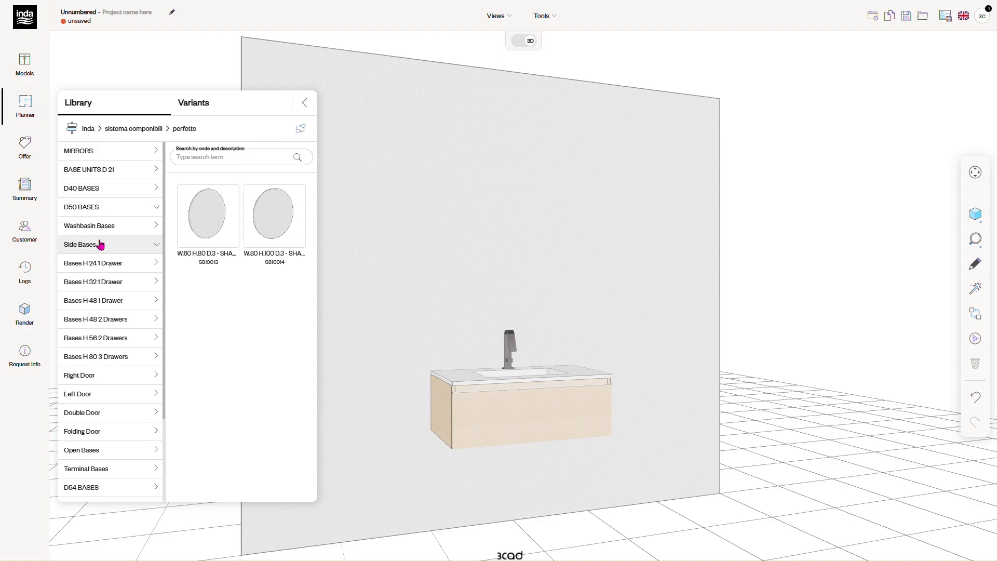
click(117, 282)
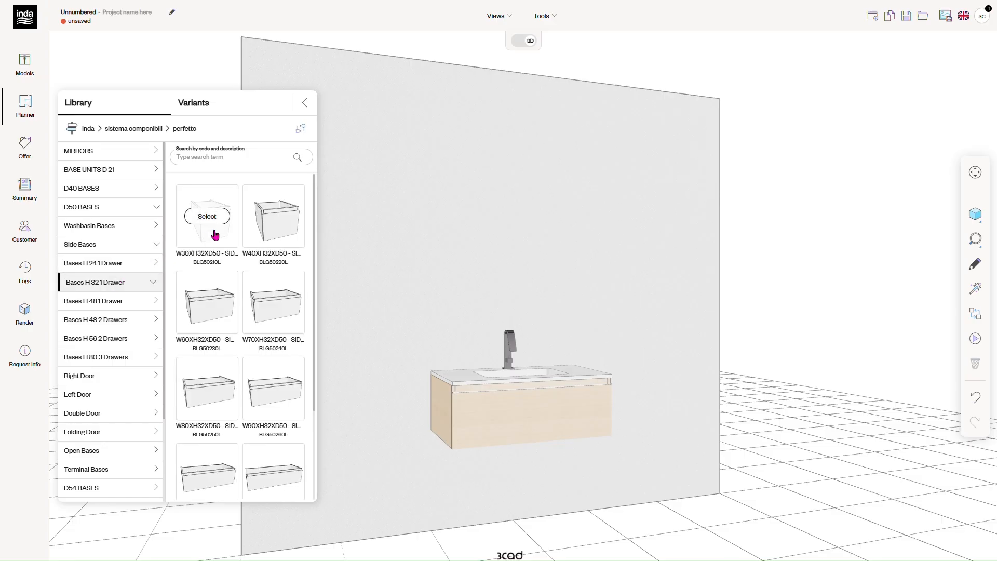
click(279, 232)
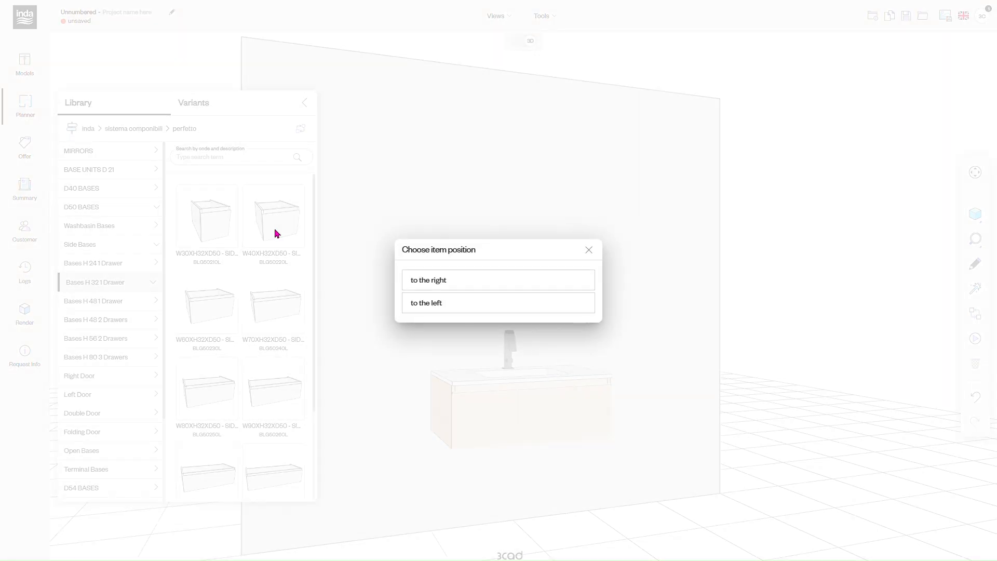
click(451, 279)
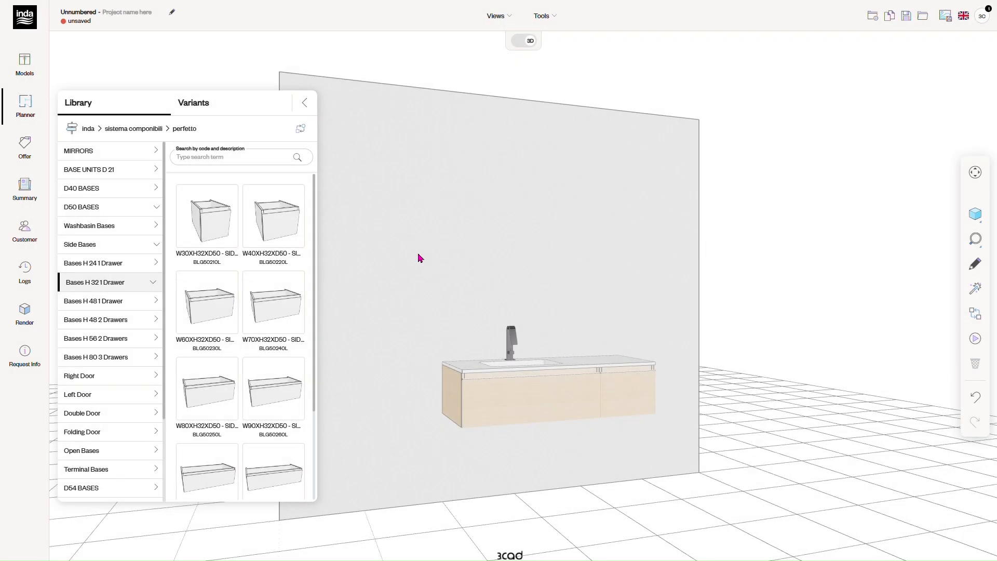
Step: Insert the W40xH80xD21 wall unit from the Wall Units H 80, 1 Right Door group
drag(454, 241, 452, 255)
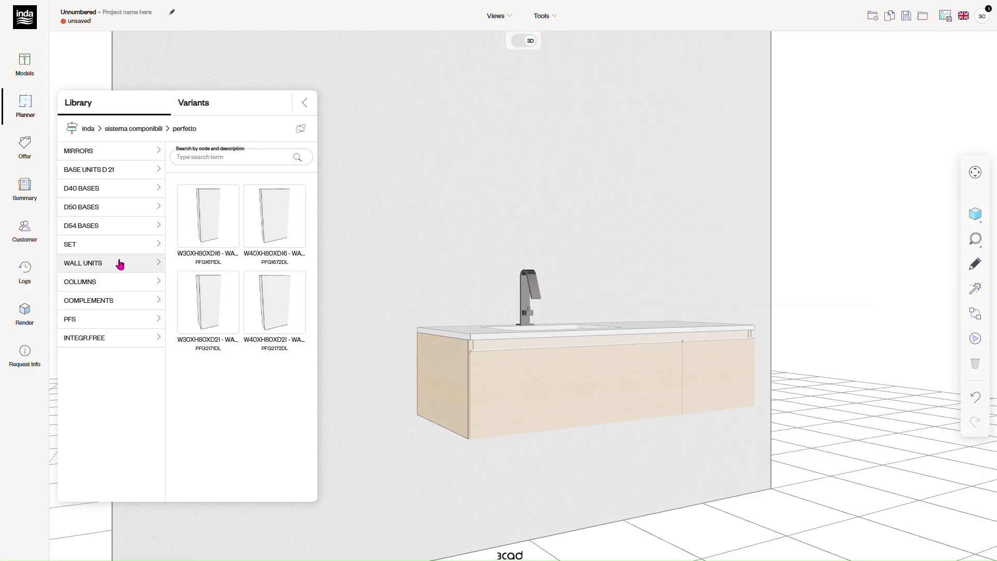
click(119, 263)
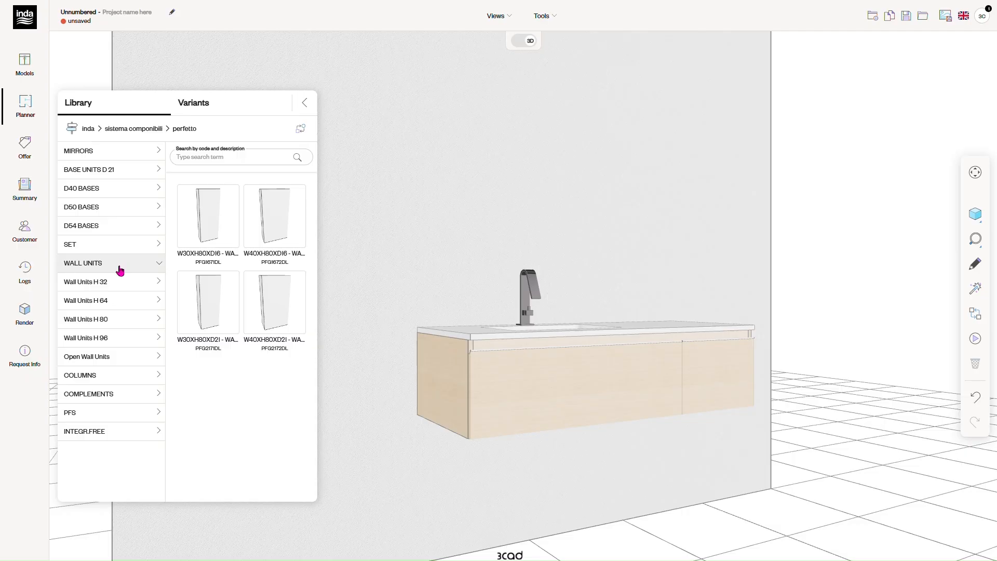
click(114, 319)
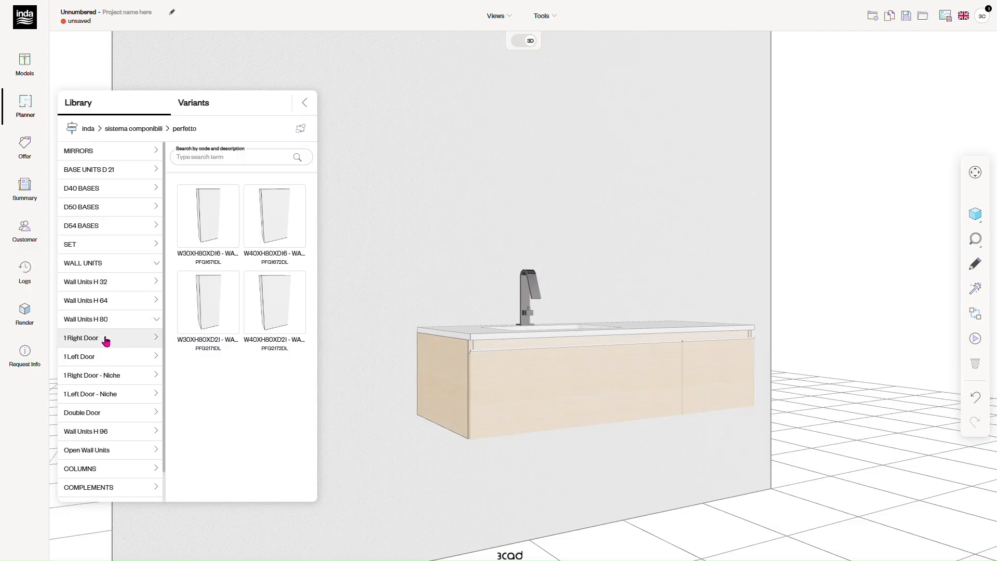
click(106, 340)
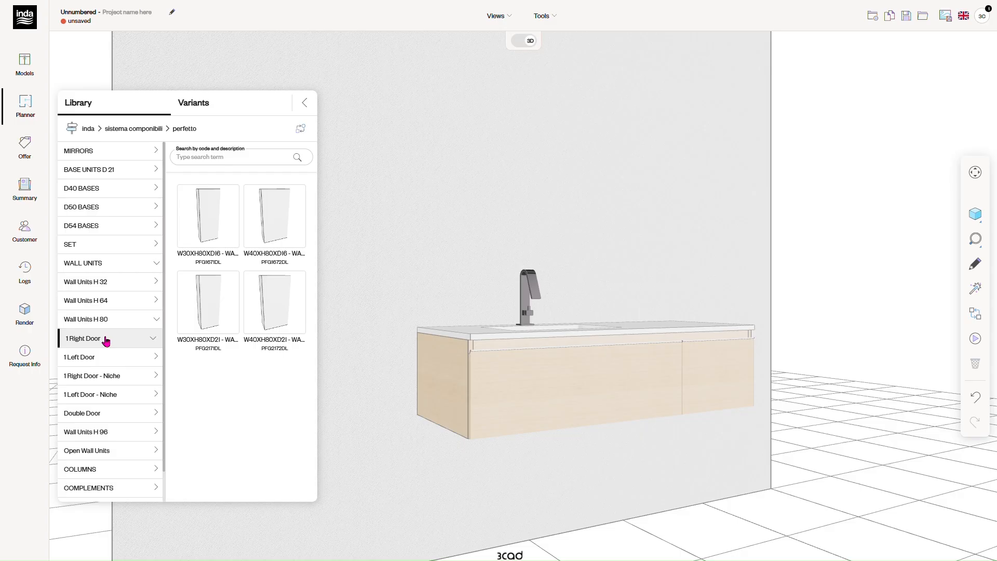
mouse_move(262, 307)
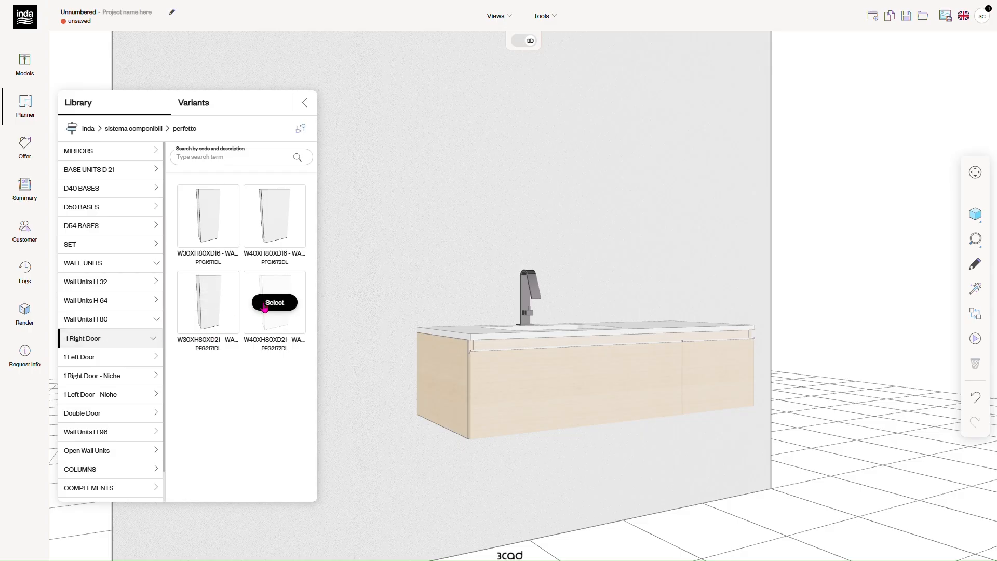
click(264, 302)
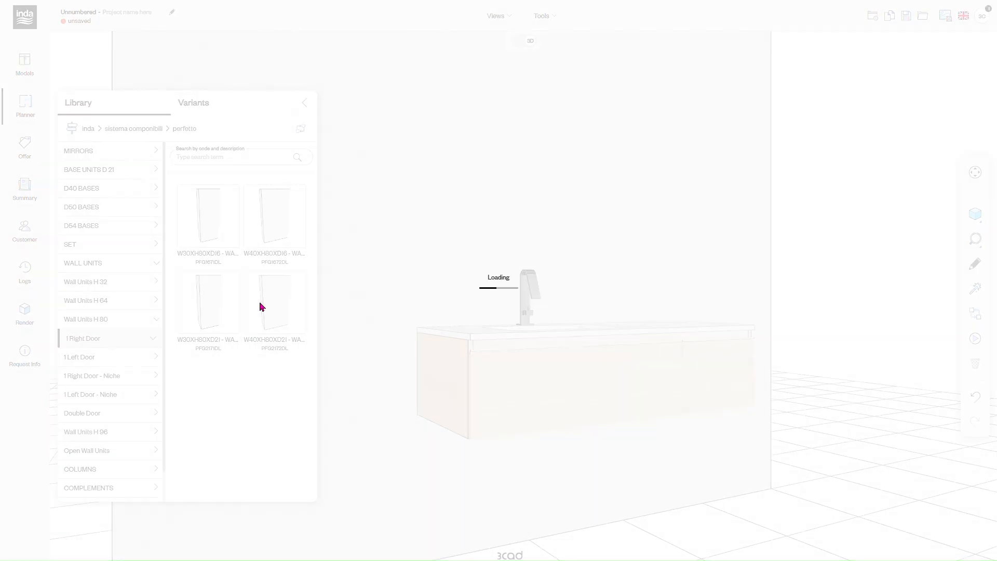
click(461, 289)
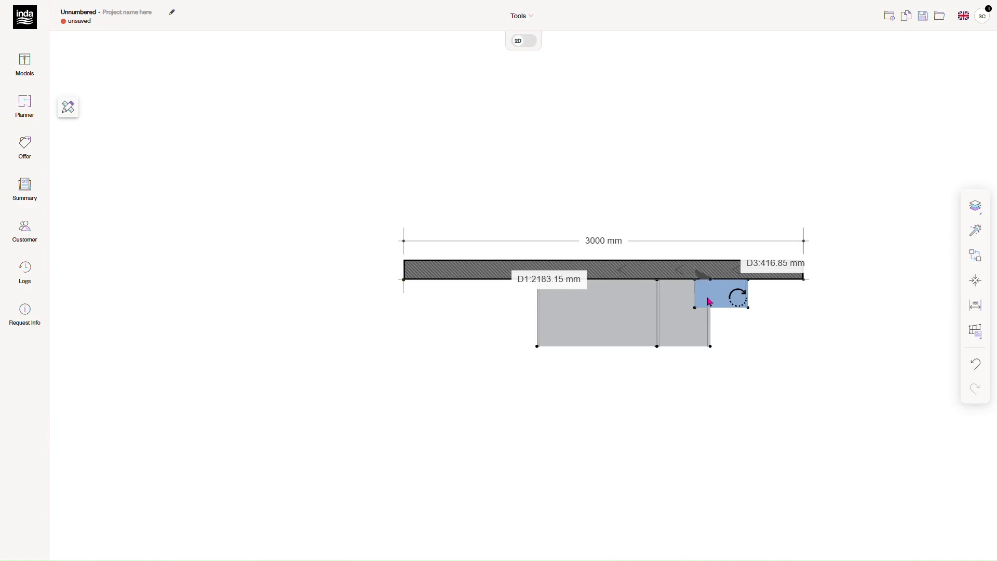
Step: Align the wall unit with the side base, 1900 mm from the wall's left end, and return to 3D
drag(709, 302, 682, 302)
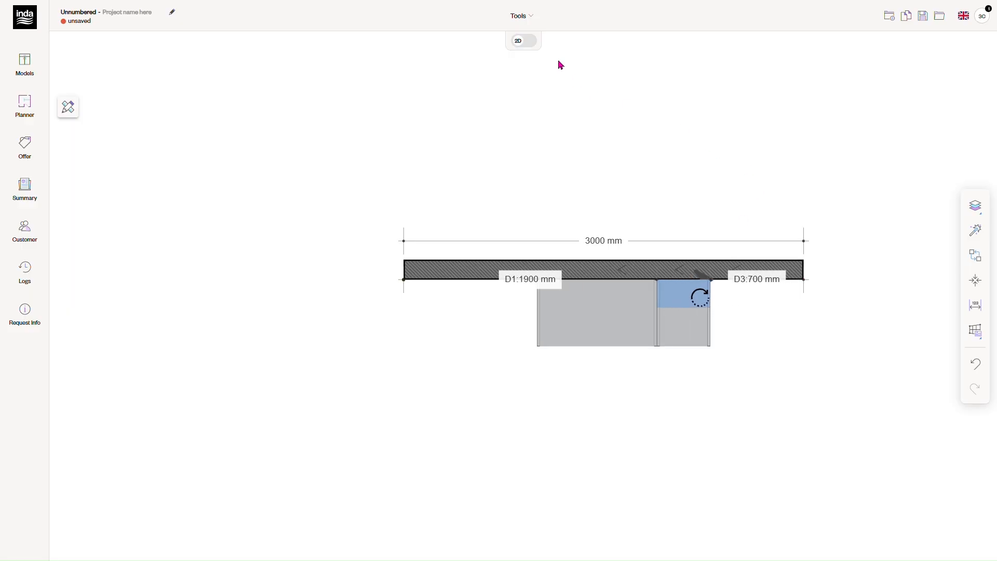
click(524, 46)
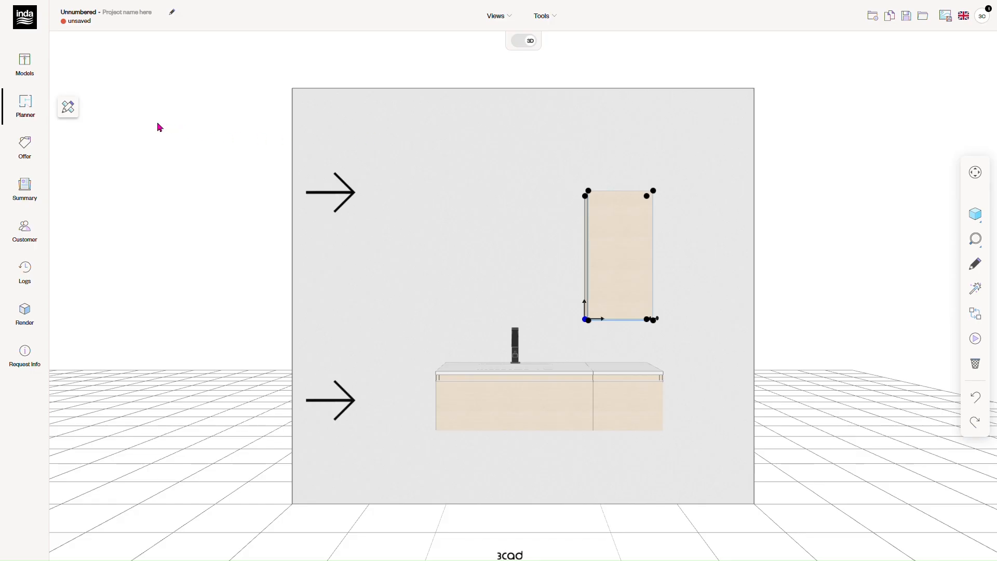
Step: Add the W.68 H.80 D.3 mirror from the Fusine range and close the library
click(67, 107)
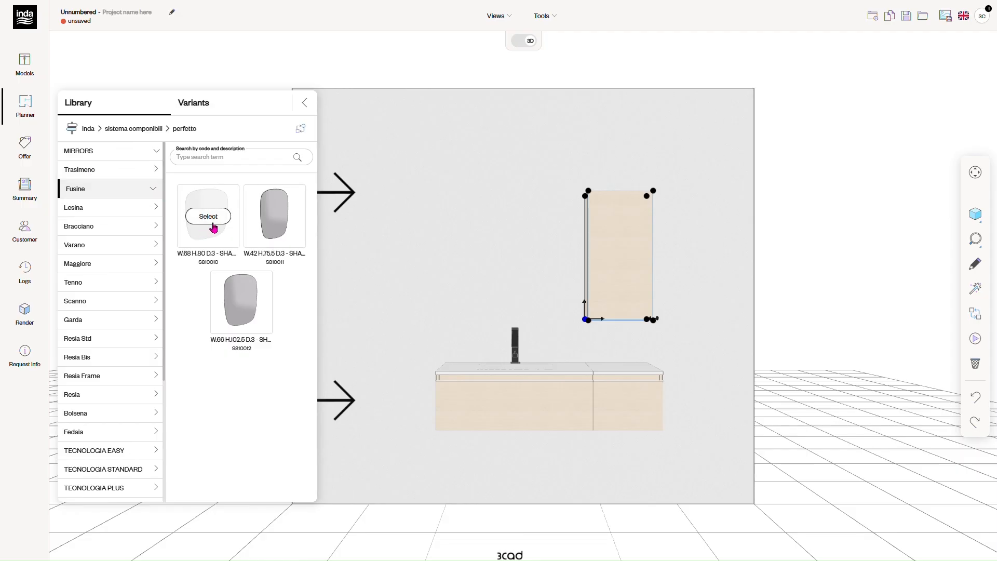
click(213, 223)
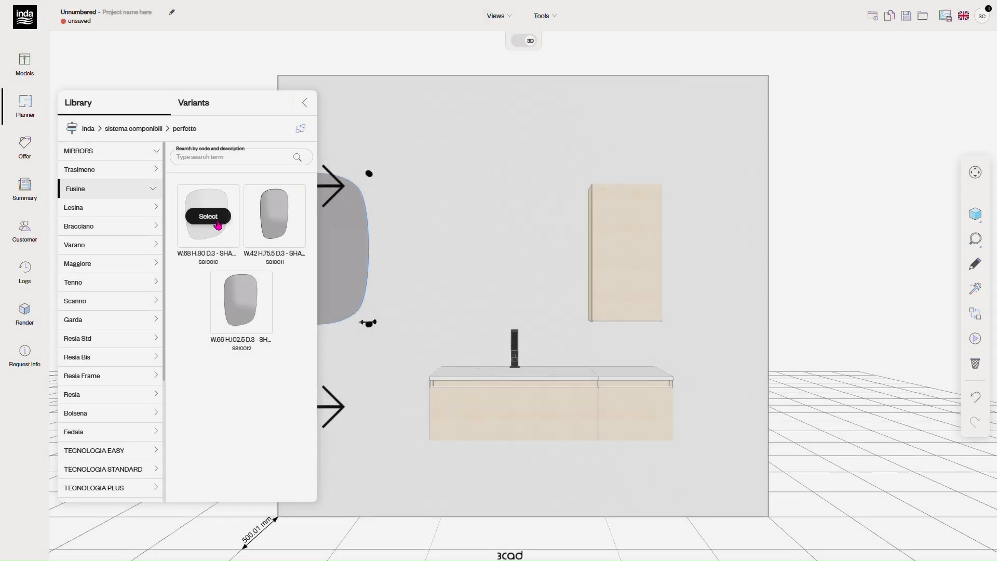
click(304, 102)
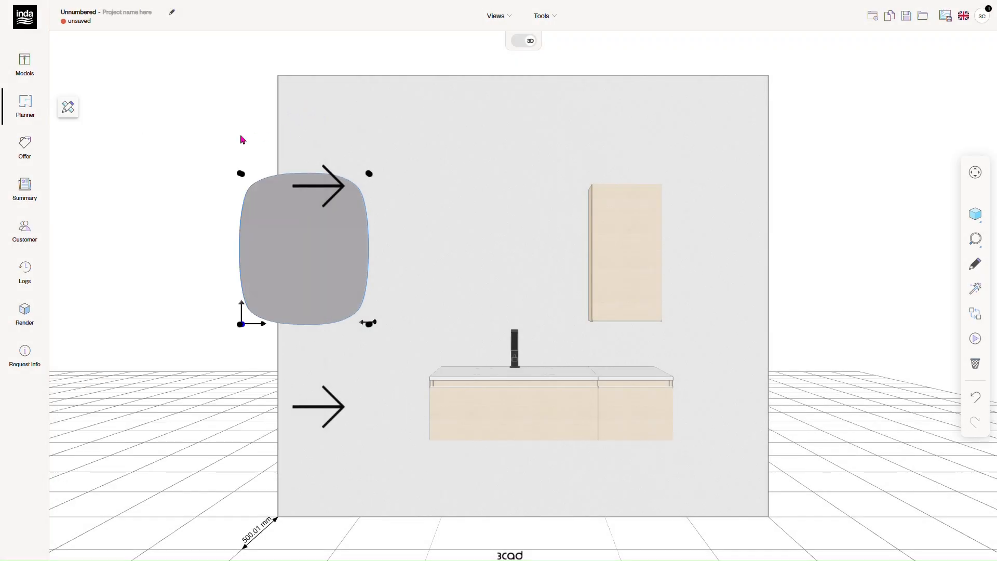
drag(222, 126, 289, 145)
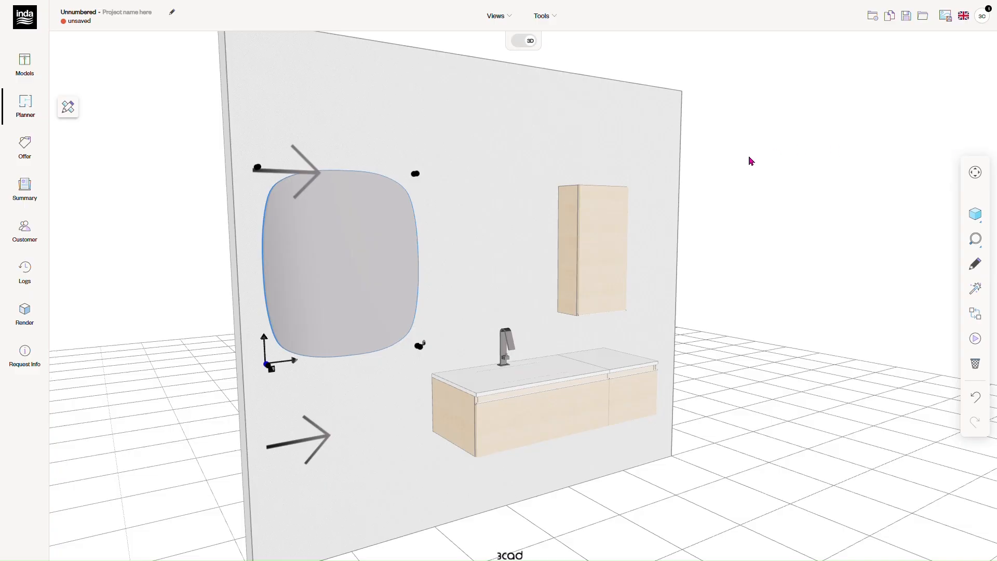
Step: Select the mirror and try shifting it forward from the wall and vertically along its axes
click(582, 247)
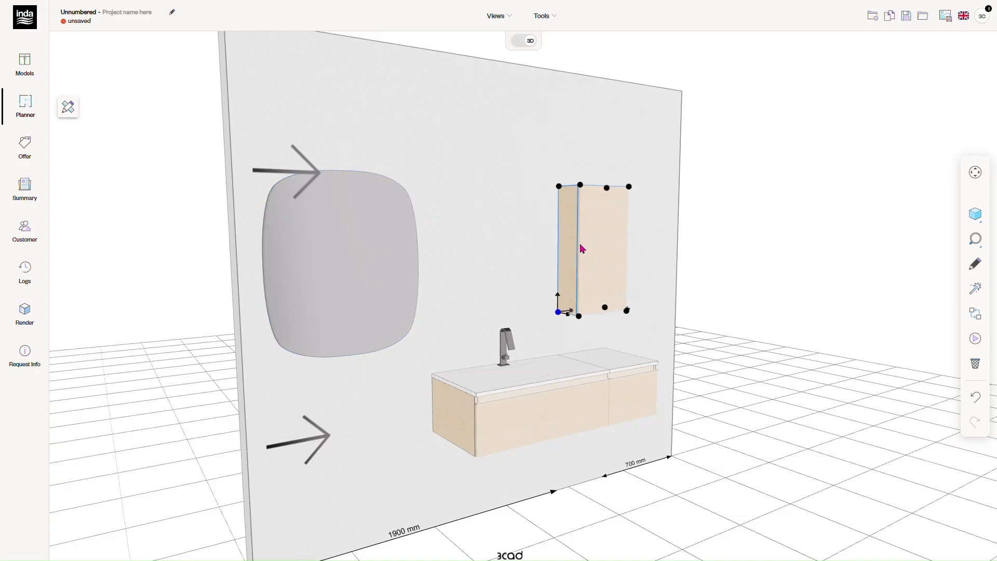
click(537, 398)
click(358, 307)
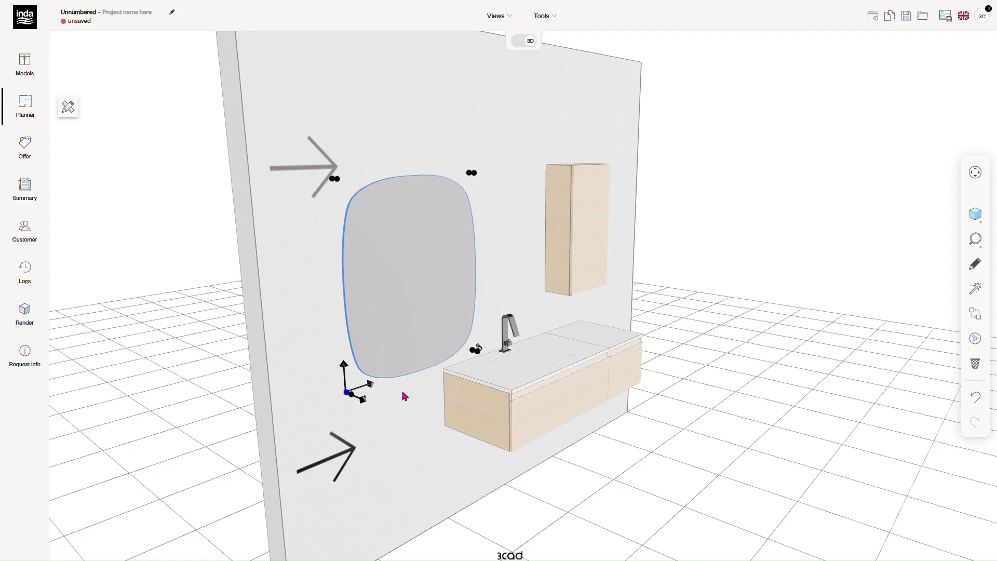
drag(365, 399, 400, 396)
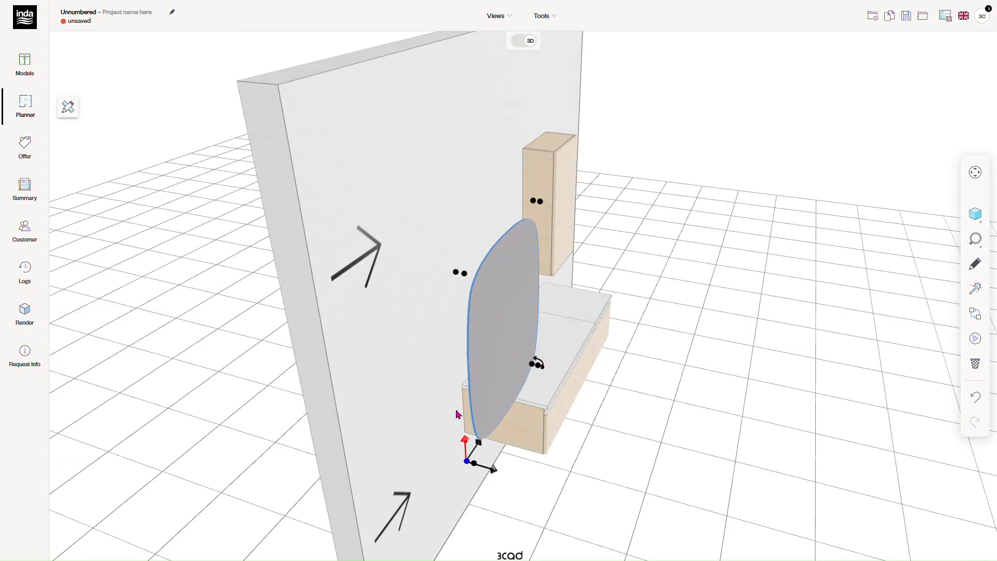
mouse_move(455, 412)
mouse_down()
mouse_move(449, 339)
mouse_move(449, 422)
mouse_up()
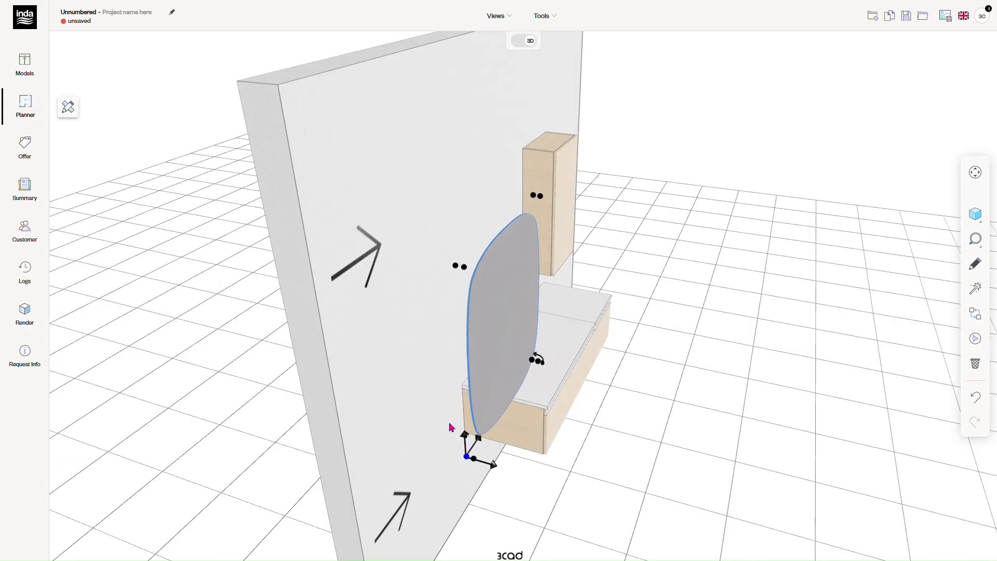
drag(449, 534, 514, 519)
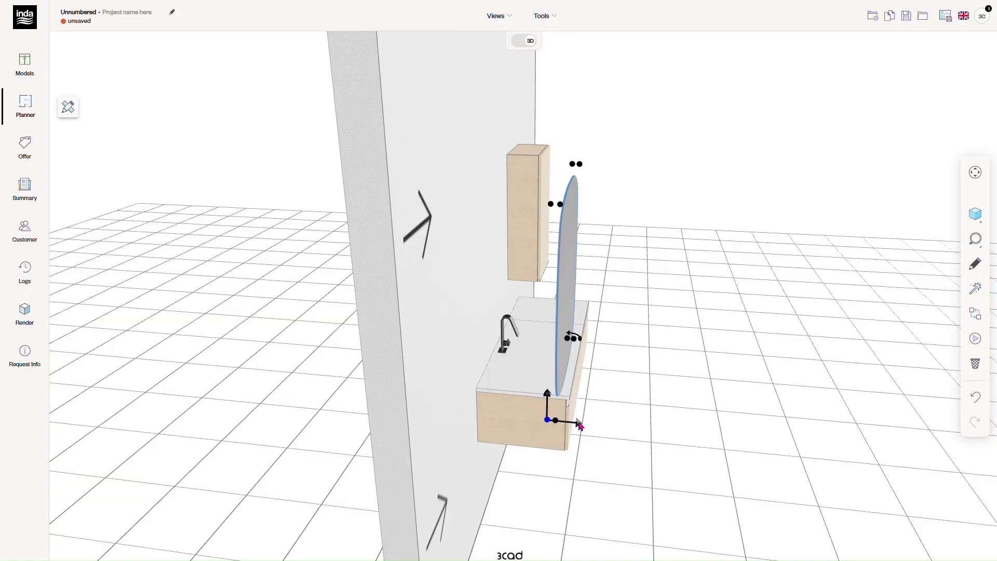
Step: Move the mirror back along its depth axis until it sits against the wall
drag(580, 426, 466, 413)
drag(592, 464, 540, 449)
drag(294, 285, 450, 296)
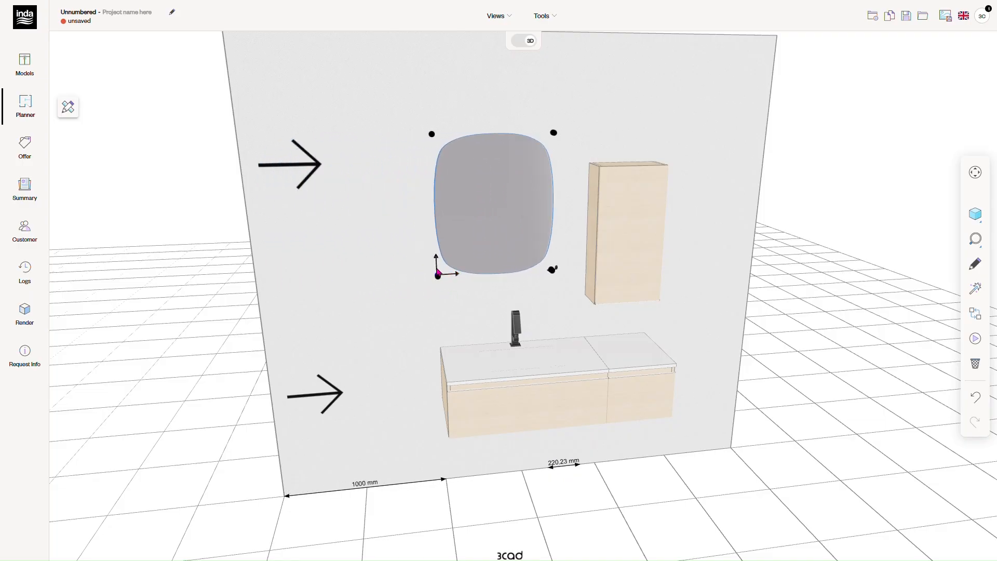
Step: Lower the mirror to line up with the wall unit's underside and shift it to about 1116 mm from the wall's left end
drag(436, 261, 438, 287)
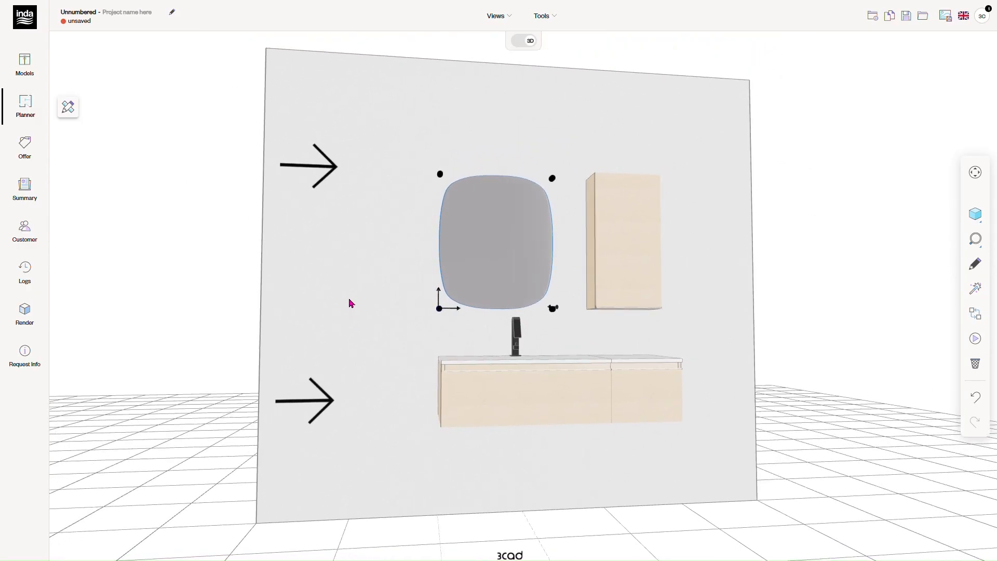
drag(449, 308, 471, 311)
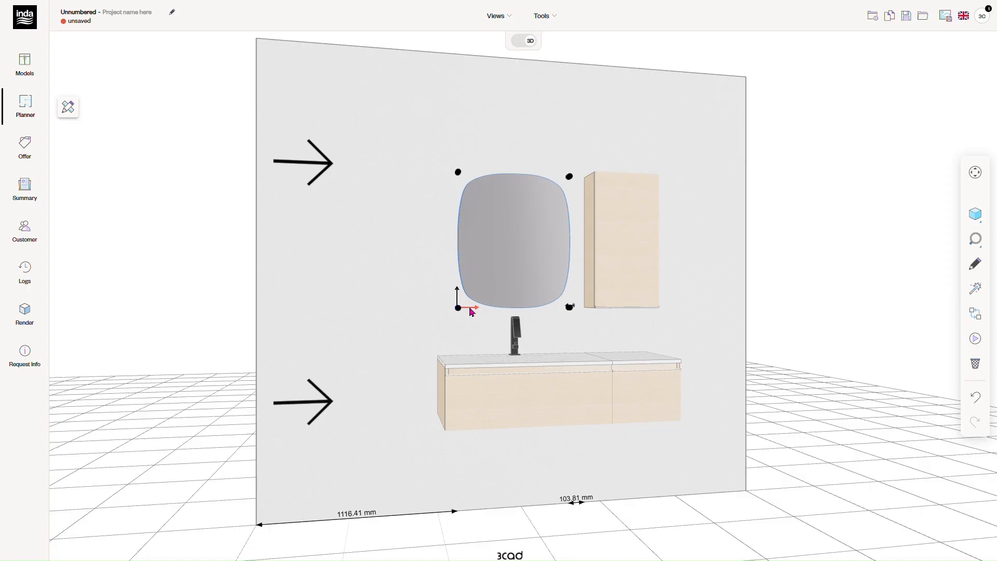